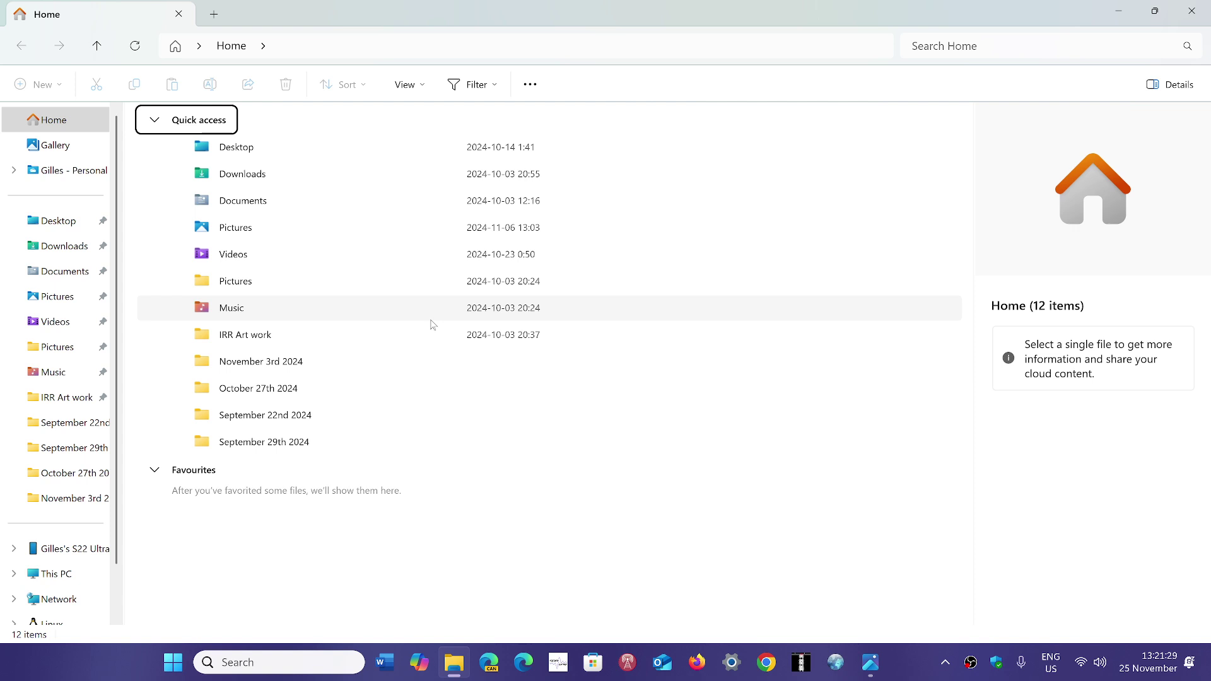
# Open the Videos folder from Quick access to show its four items and the Start back up prompt
pyautogui.doubleClick(334, 260)
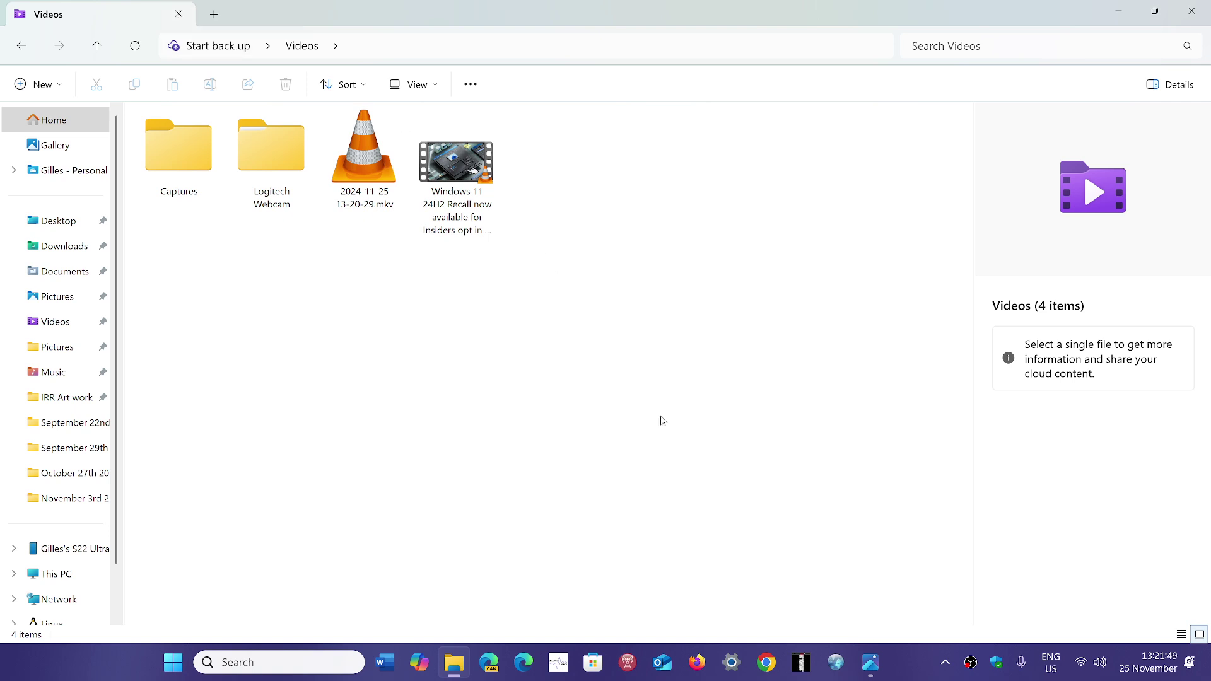
# Bring the file-explorer-start-backup screenshot forward in Photos, magnified on the reminder menu
pyautogui.click(870, 665)
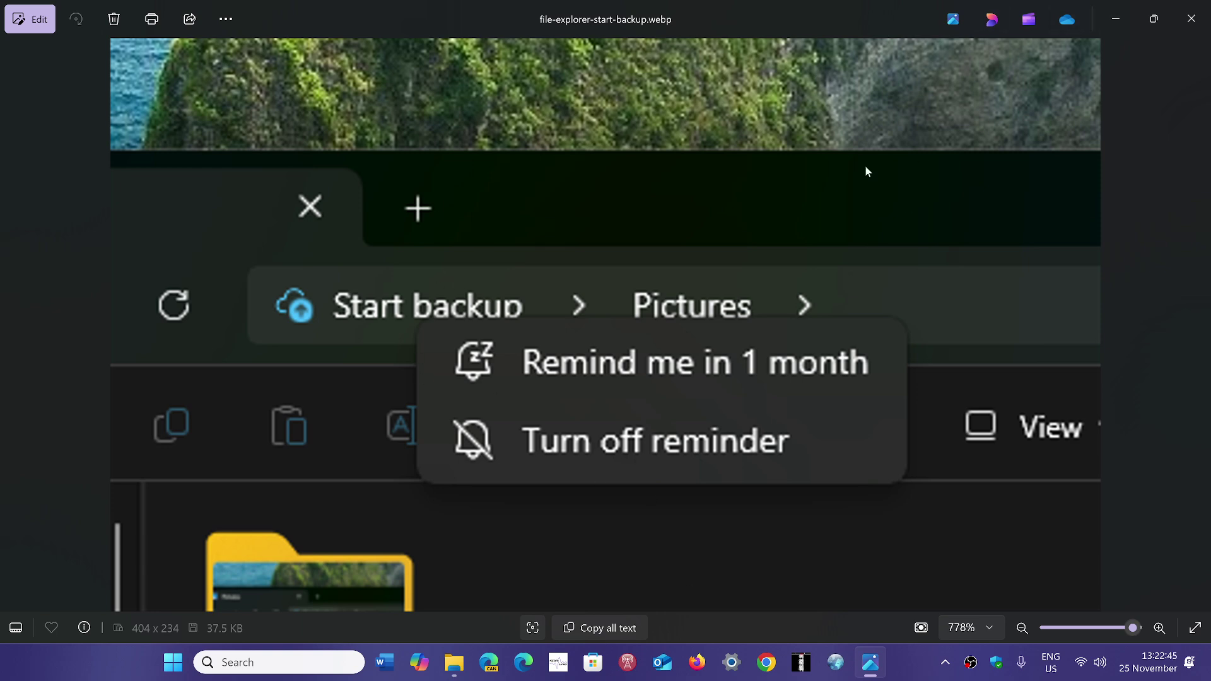
# Close the Photos screenshot viewer and the File Explorer Videos window
pyautogui.click(1192, 19)
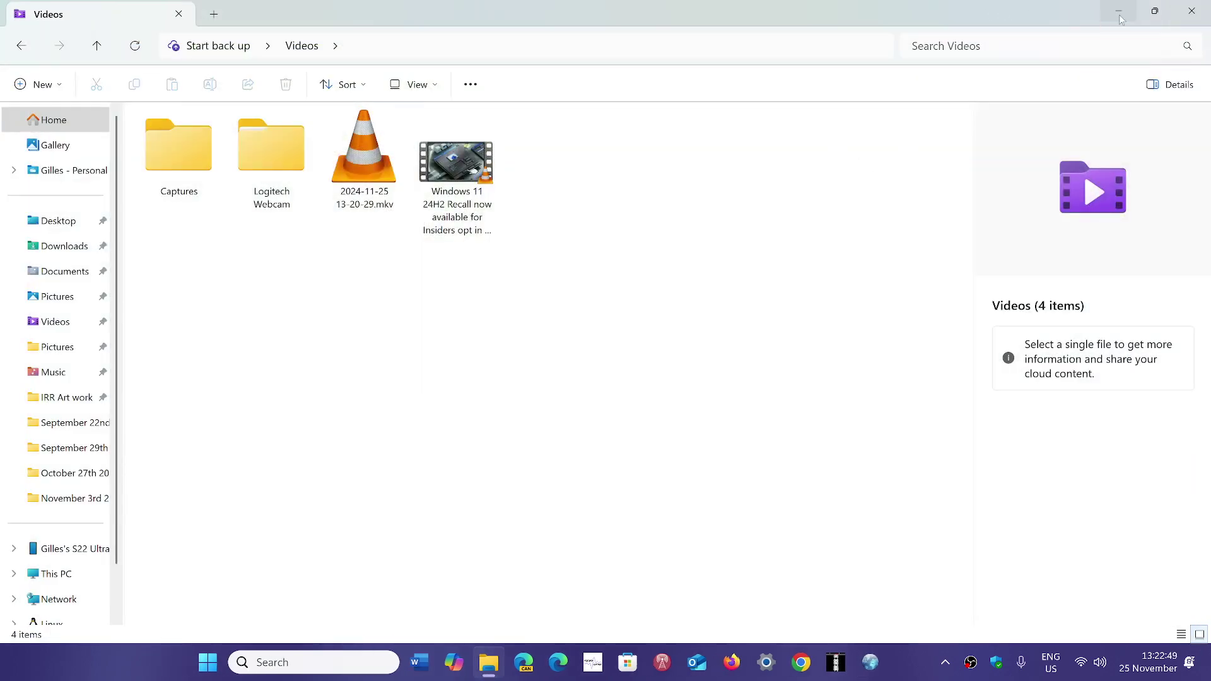
pyautogui.click(1197, 11)
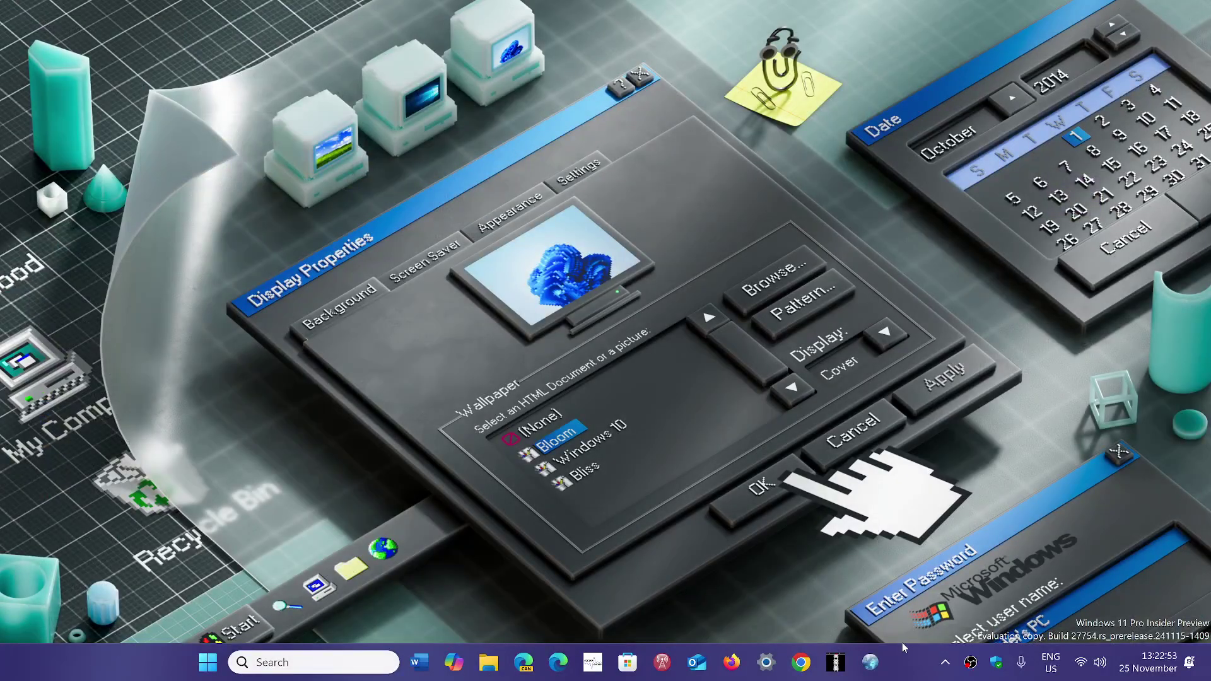